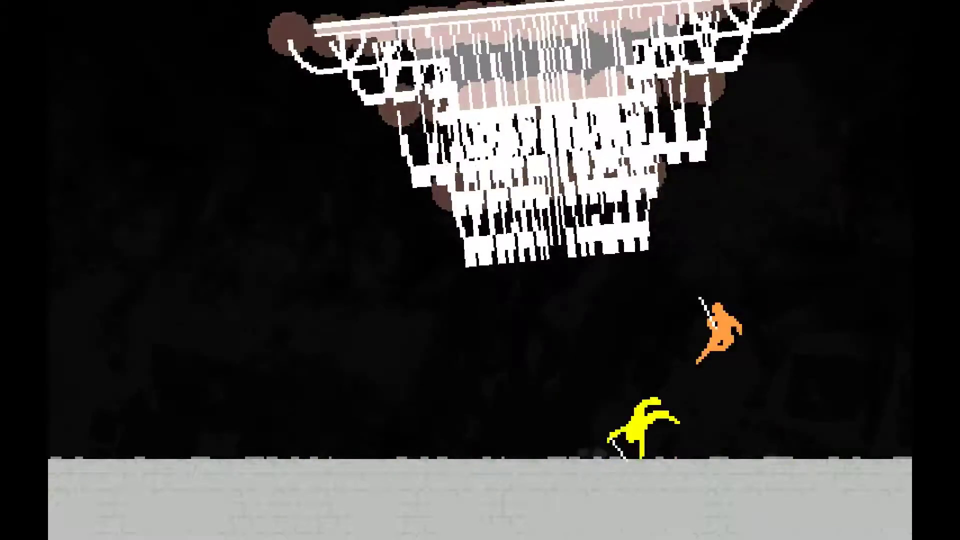
key("Up")
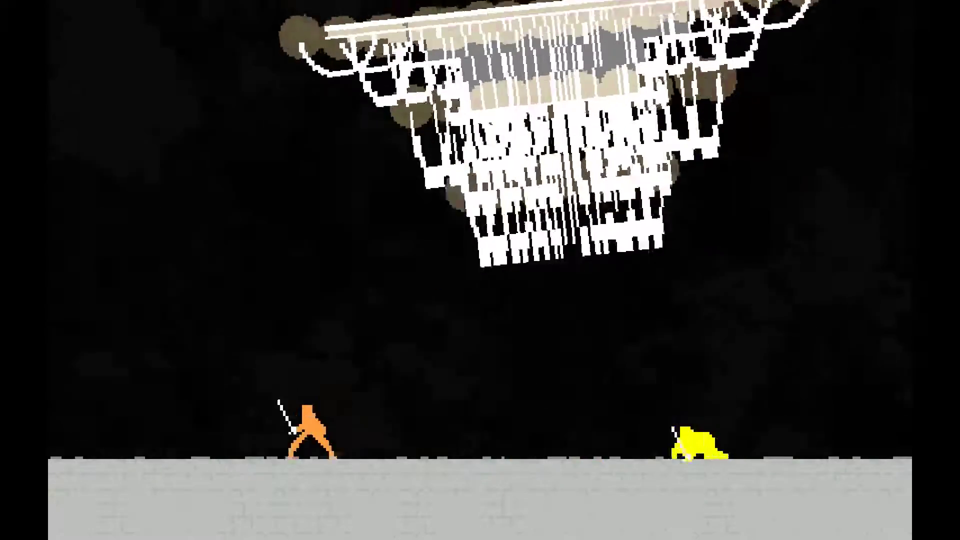
key("Up")
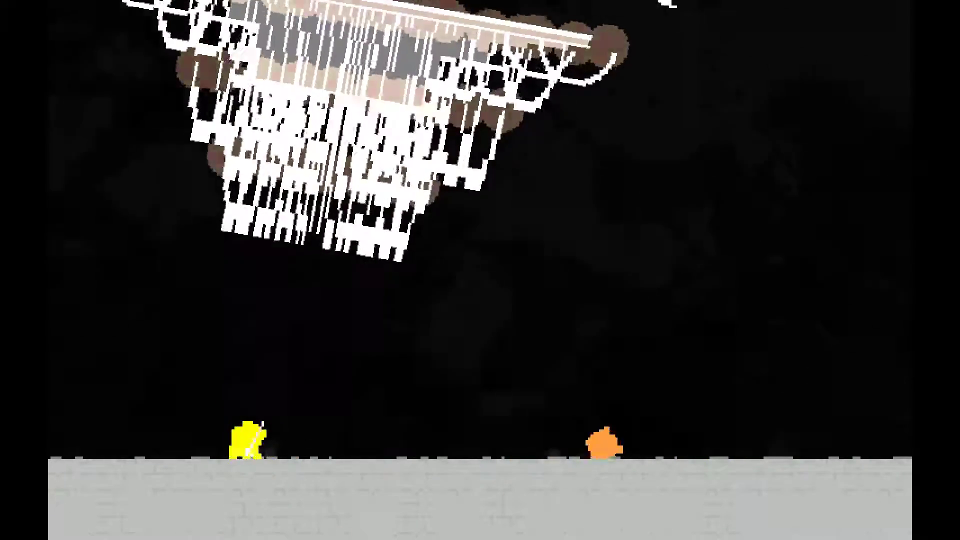
key("Up")
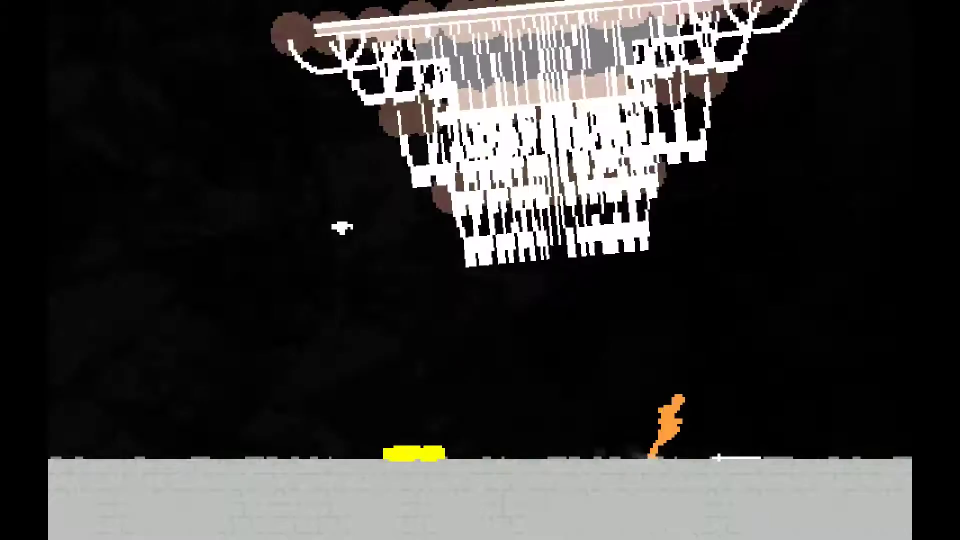
key("Left")
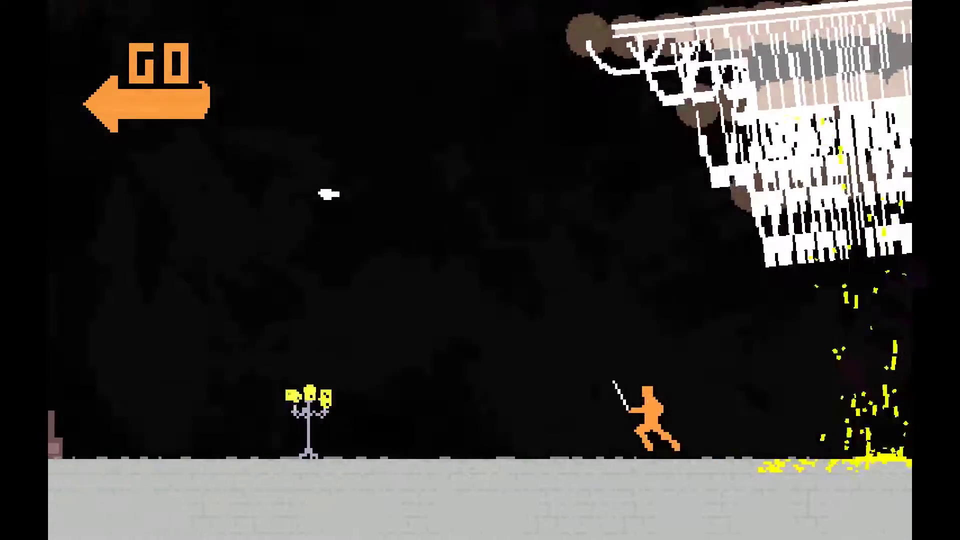
key("Left")
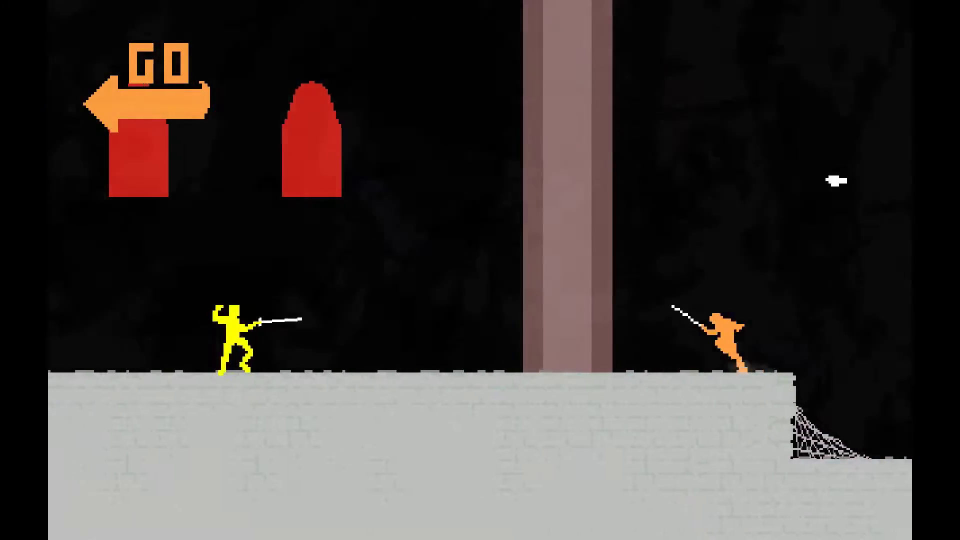
key("Left")
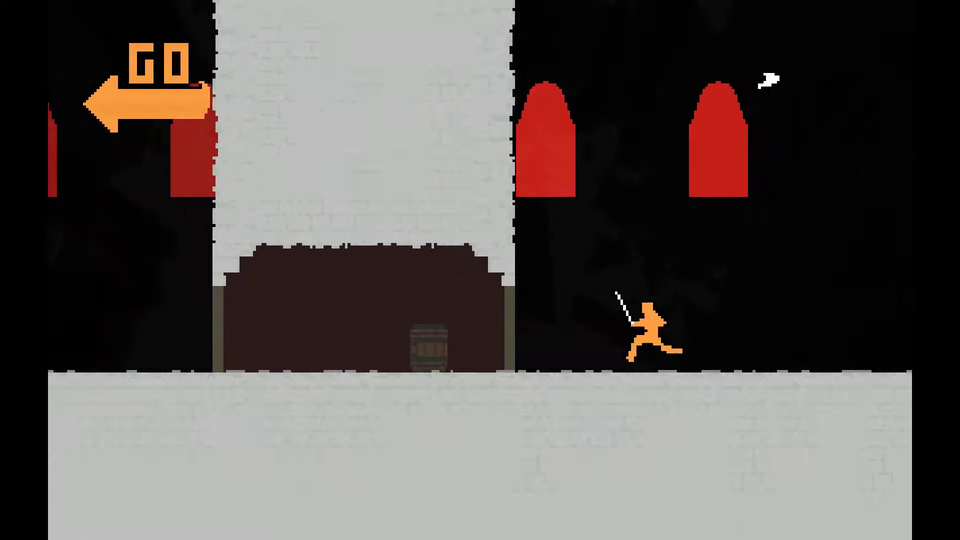
key("Left")
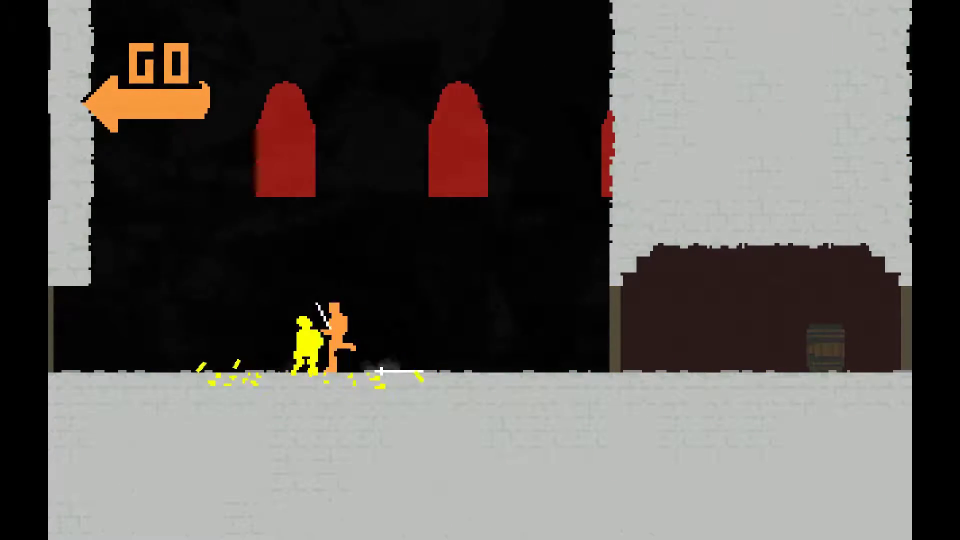
key("Left")
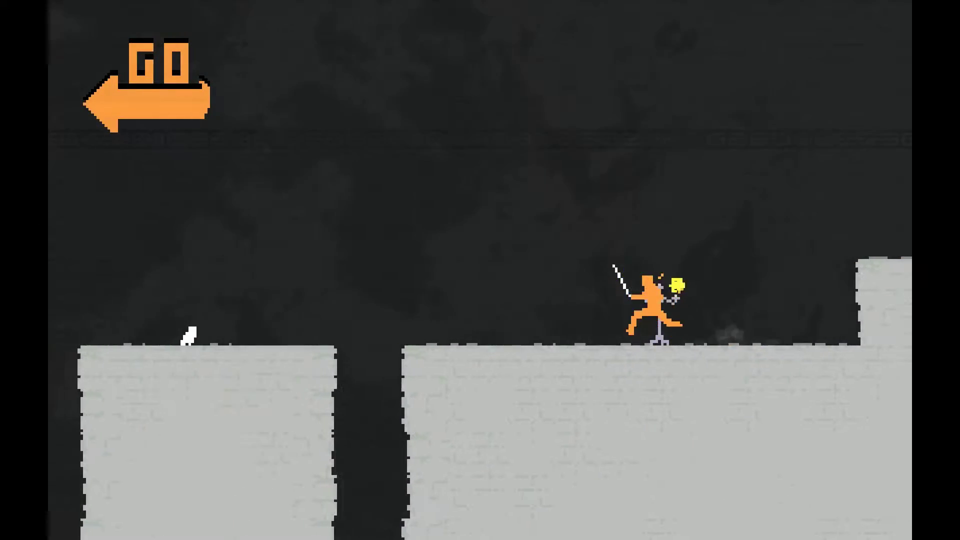
key("Left")
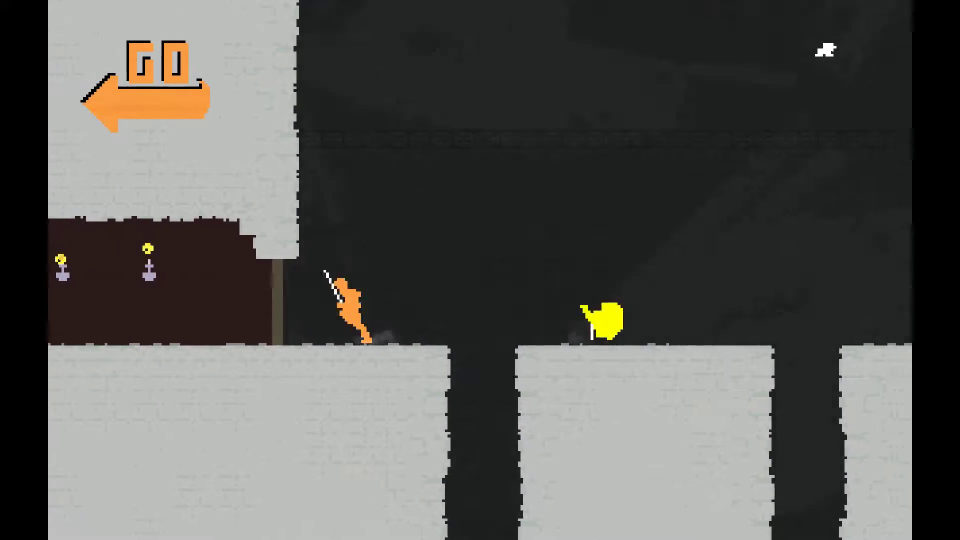
key("Left")
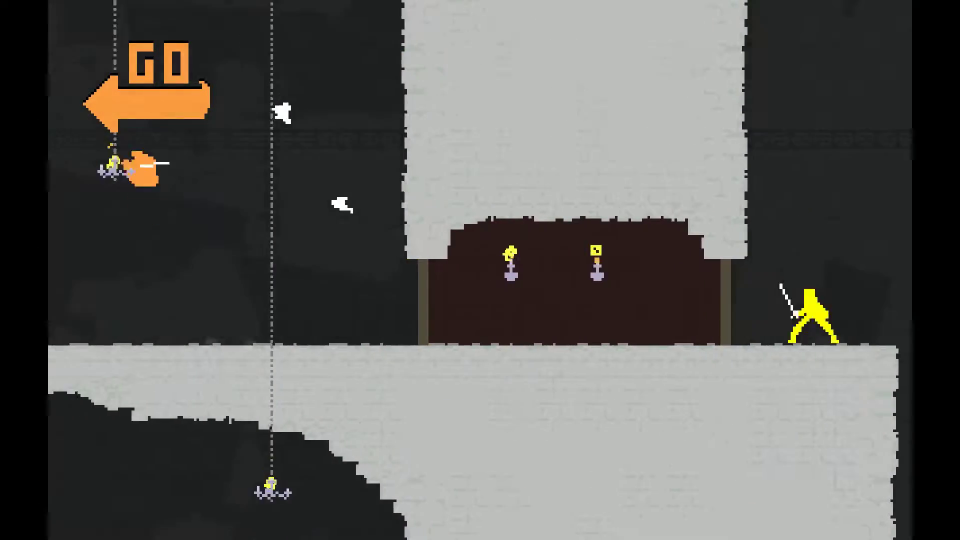
key("Left")
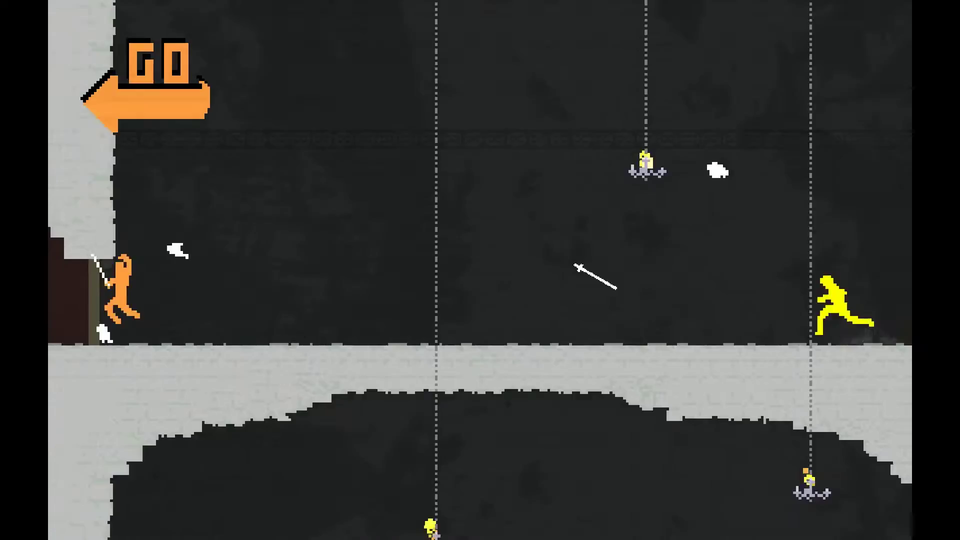
key("Left")
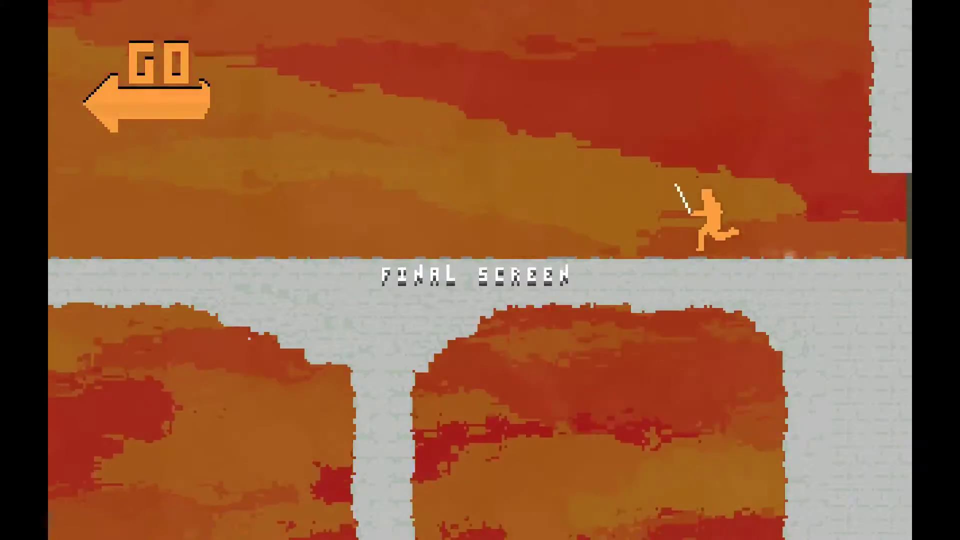
key("Left")
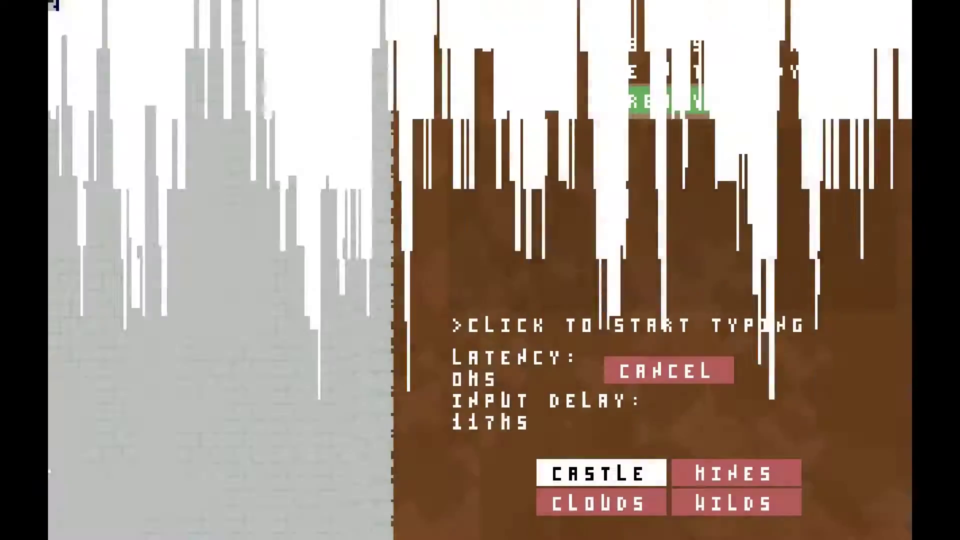
left_click(677, 105)
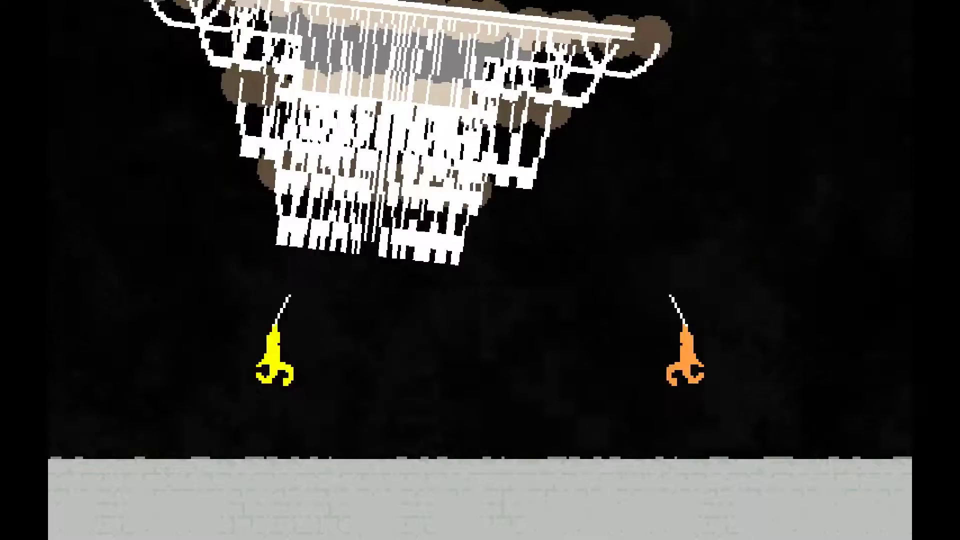